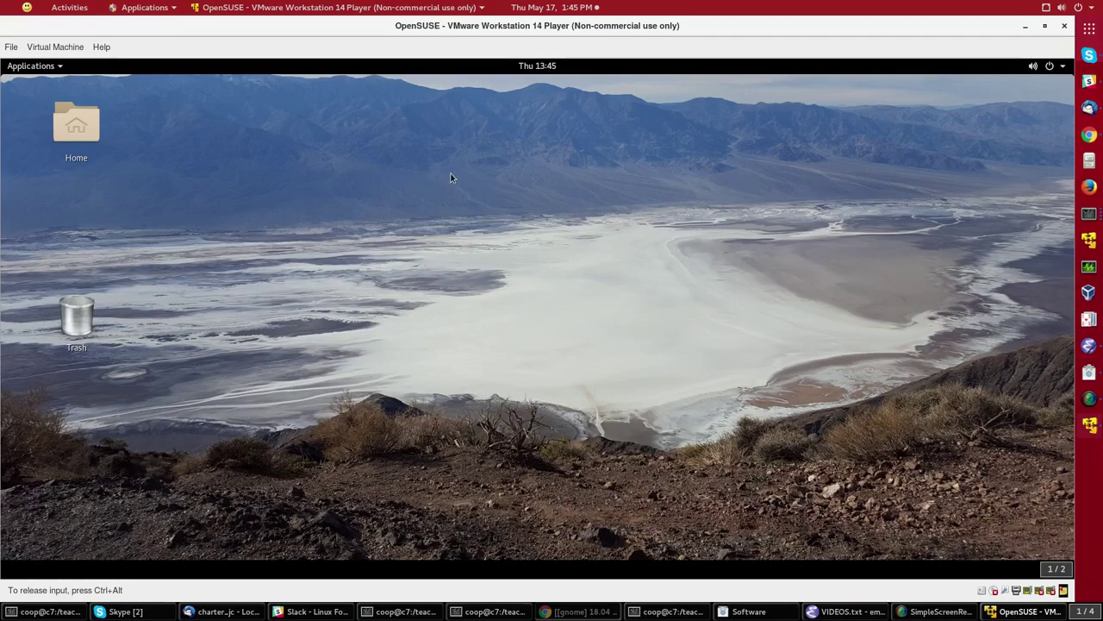
Step: Look through the System Tools applications, then launch Settings from the top-right power menu
left_click(34, 68)
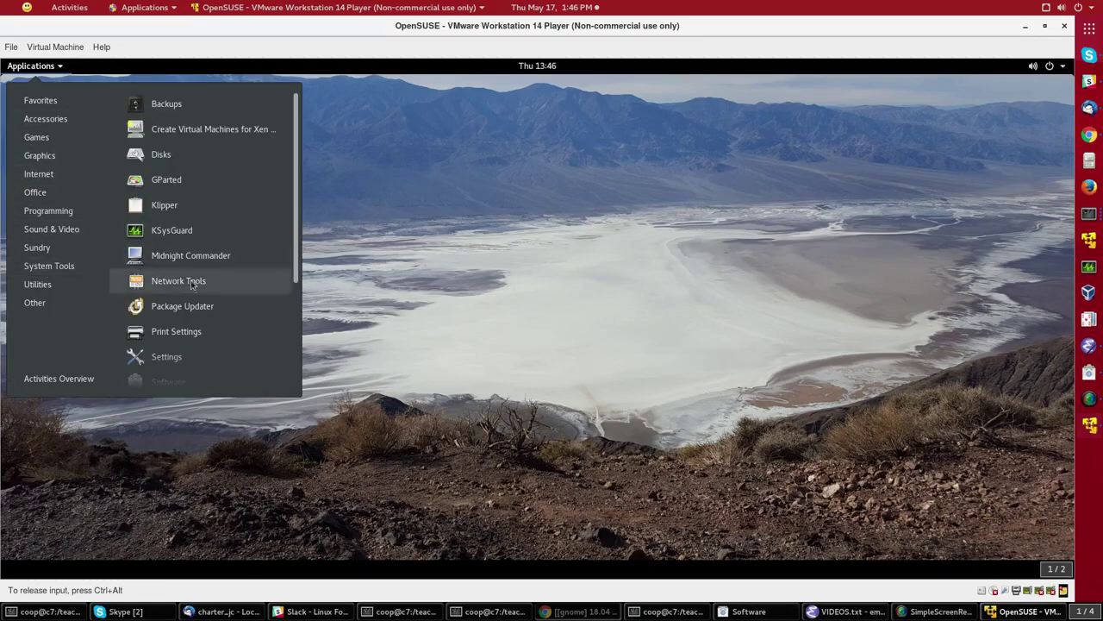
scroll(177, 293, "down", 4)
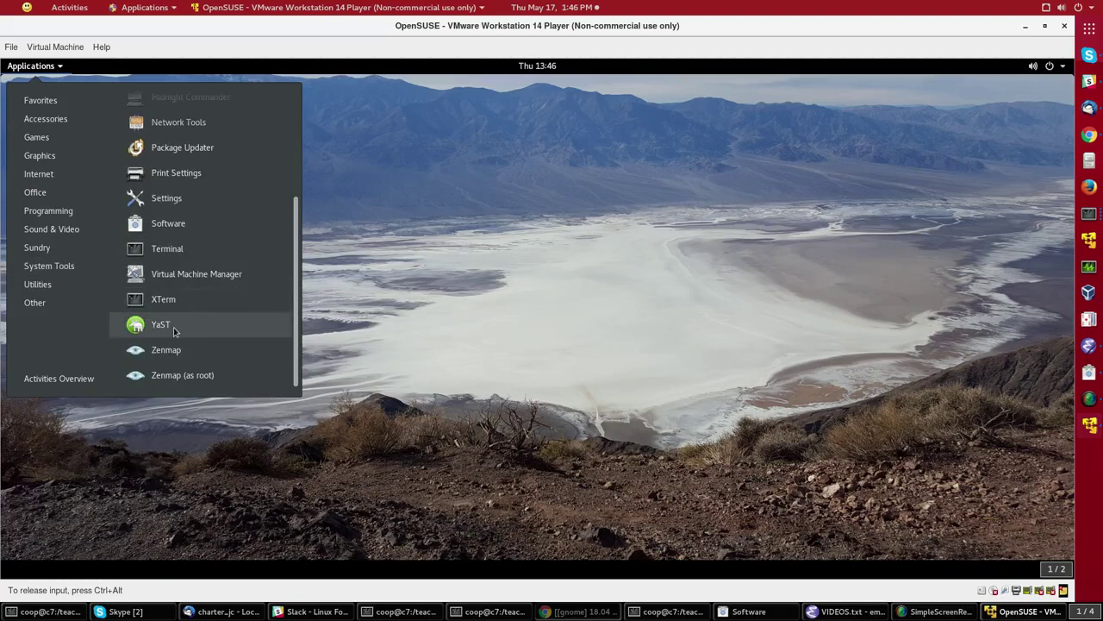
key("Escape")
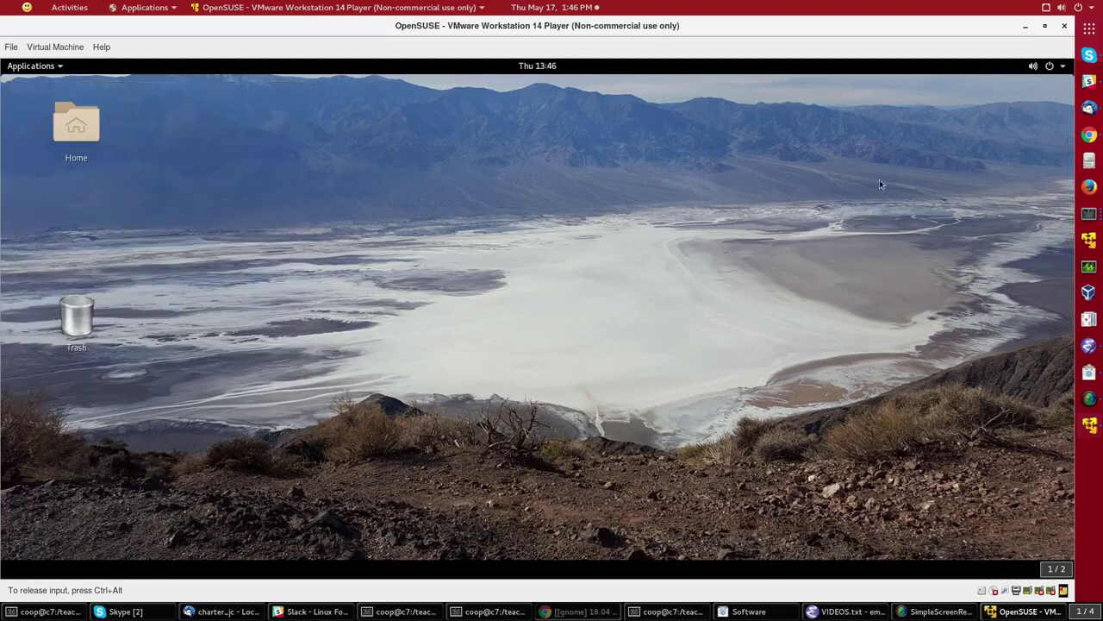
left_click(1050, 66)
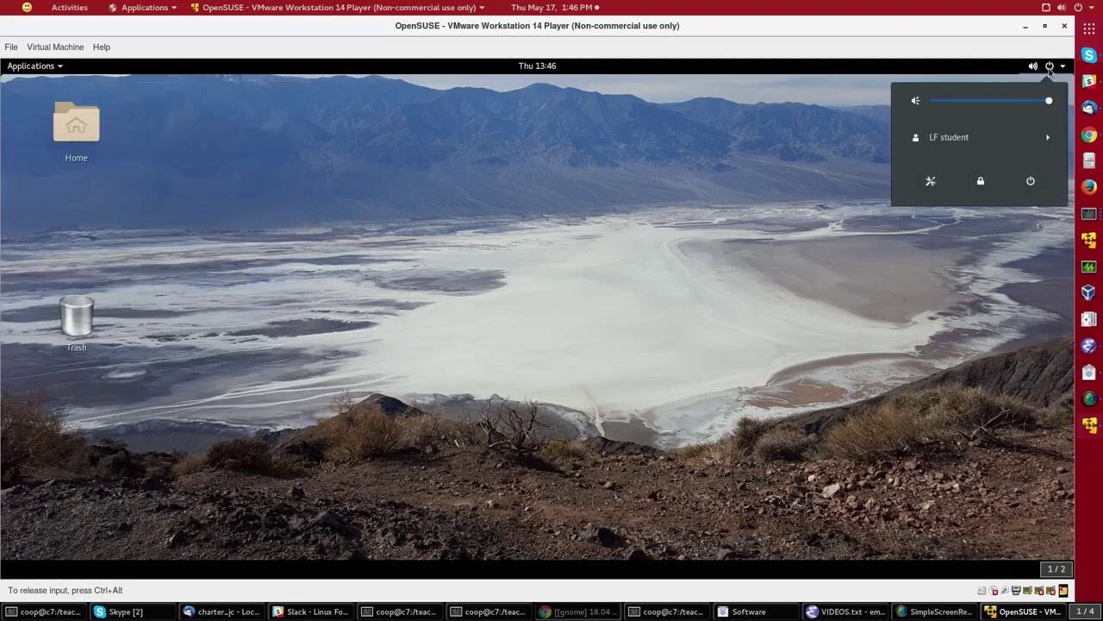
left_click(930, 182)
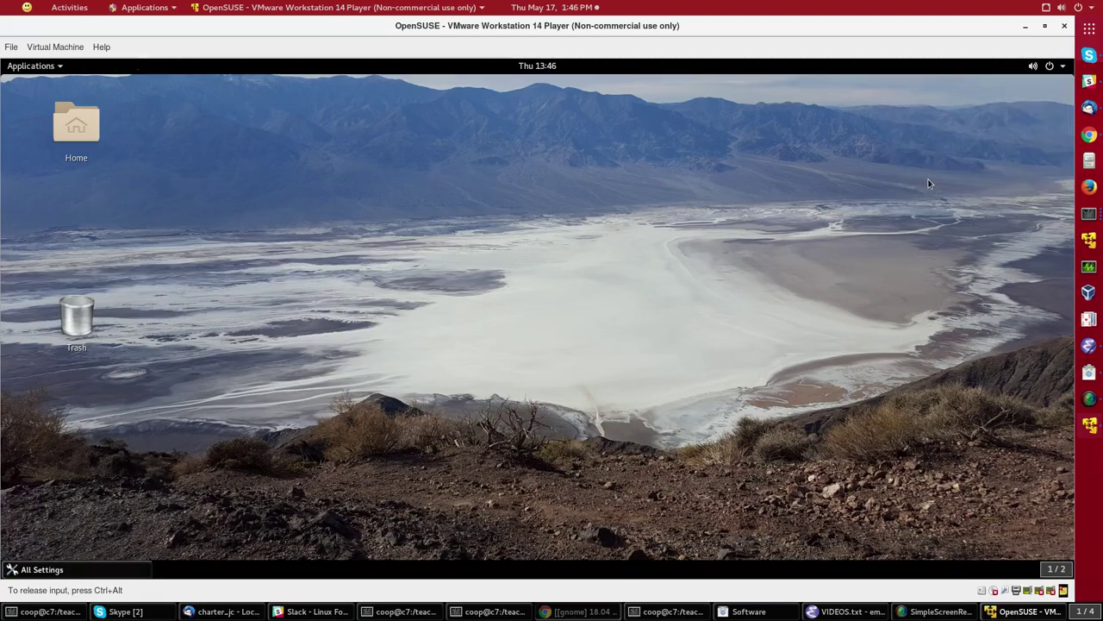
Step: Launch YaST from All Settings with the root password and open Software Management
scroll(459, 374, "down", 1)
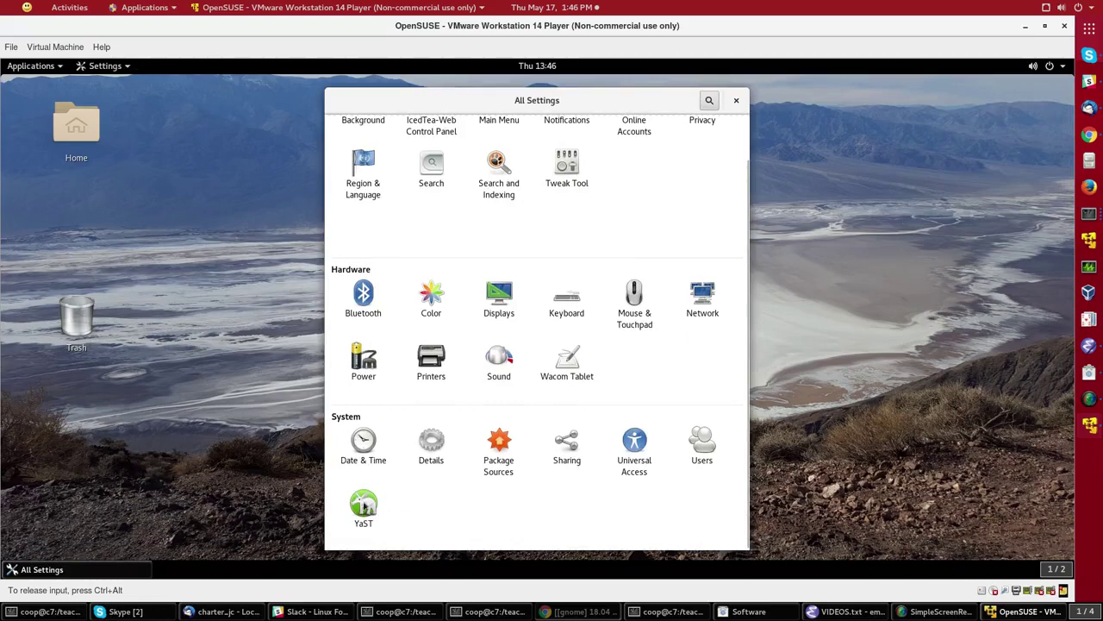
left_click(366, 507)
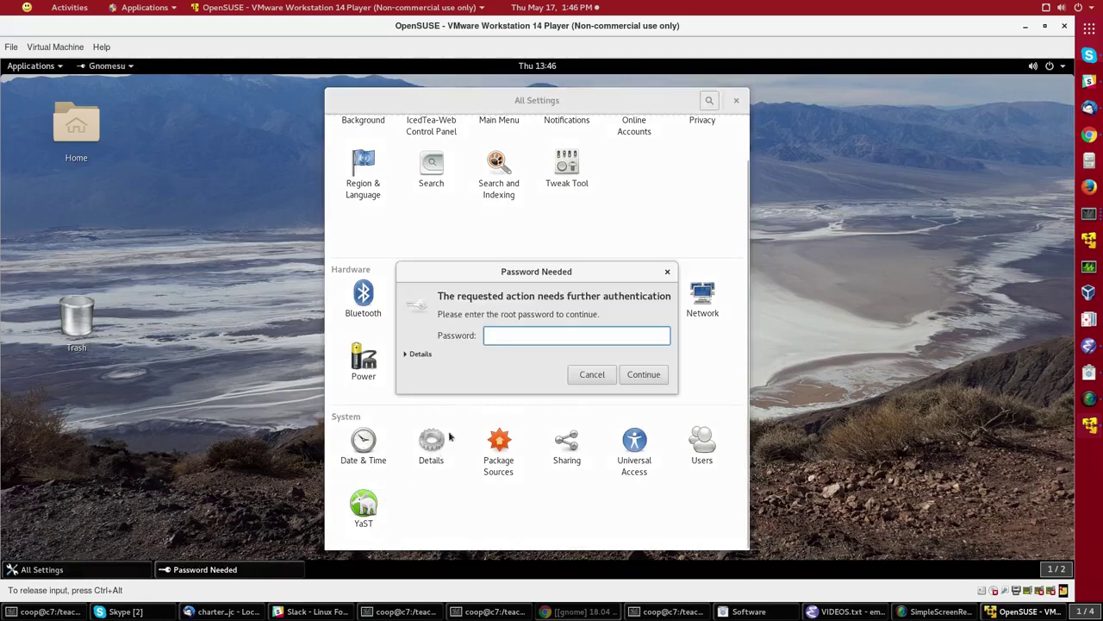
type("•••••••")
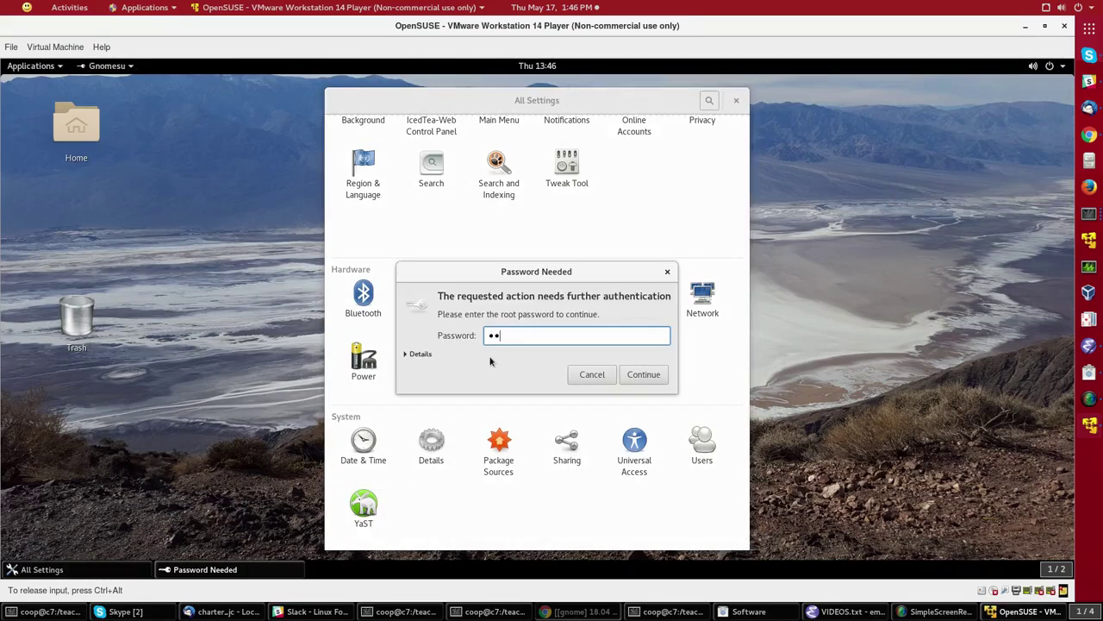
key("Return")
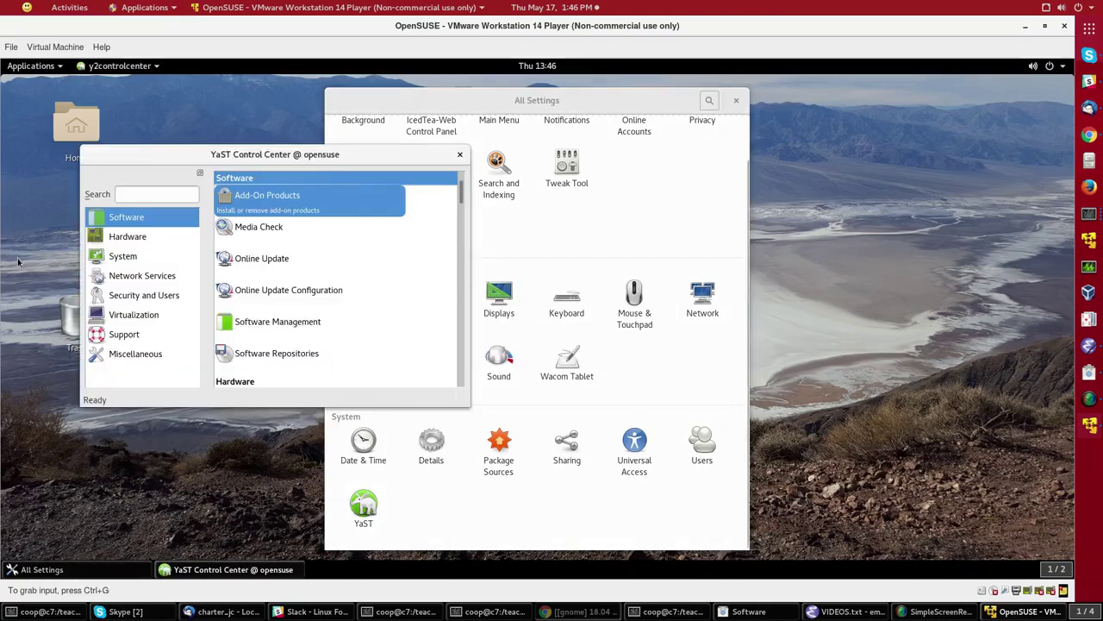
left_click(310, 322)
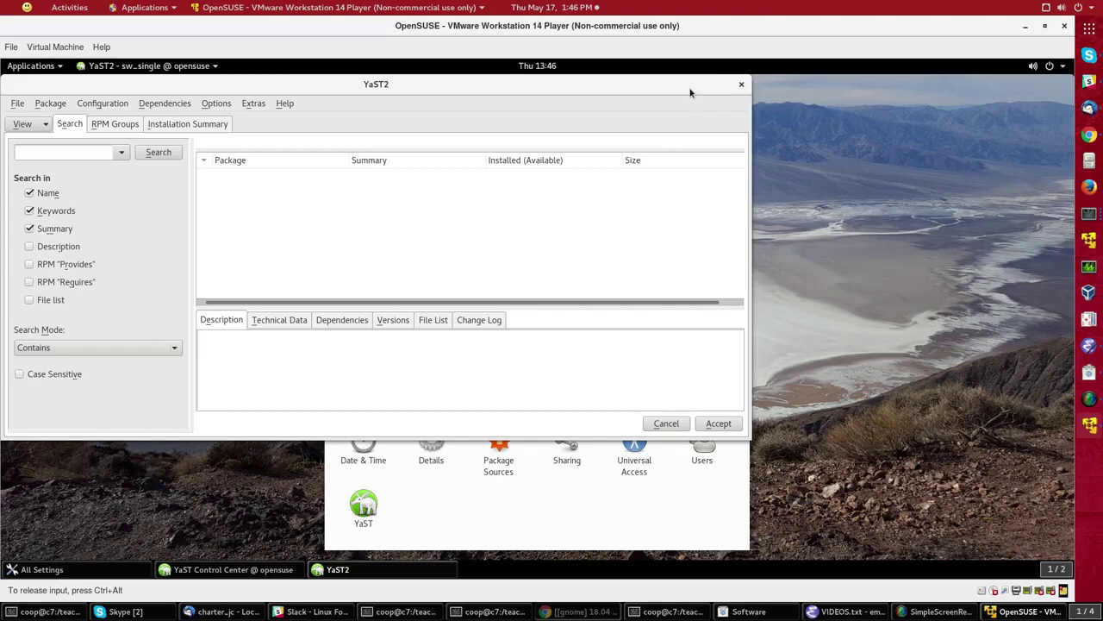
Step: Maximise the YaST2 Software Management window to fill the screen
double_click(690, 88)
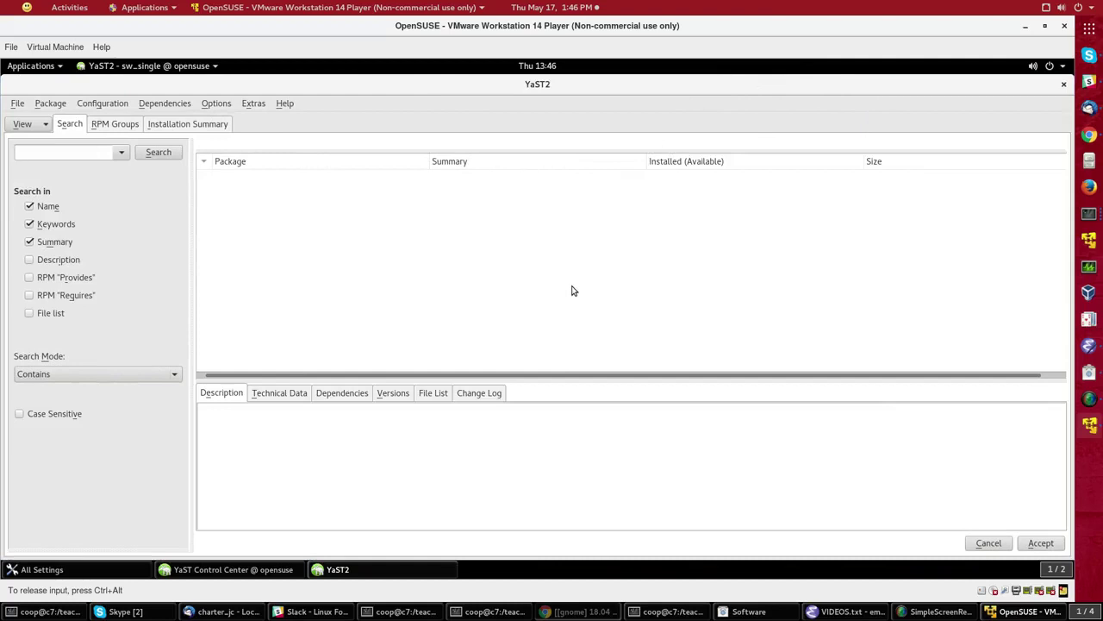
Step: Show the RPM Groups tree, collapse Games and Amusements, and scroll down to Development and Documentation
left_click(123, 128)
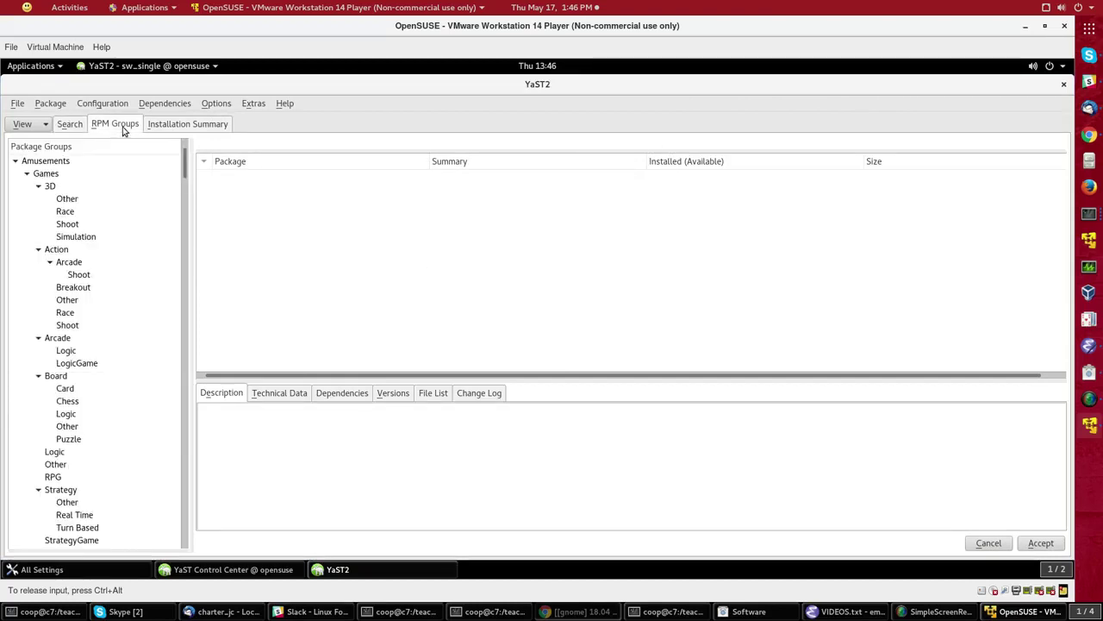
left_click(28, 175)
left_click(15, 161)
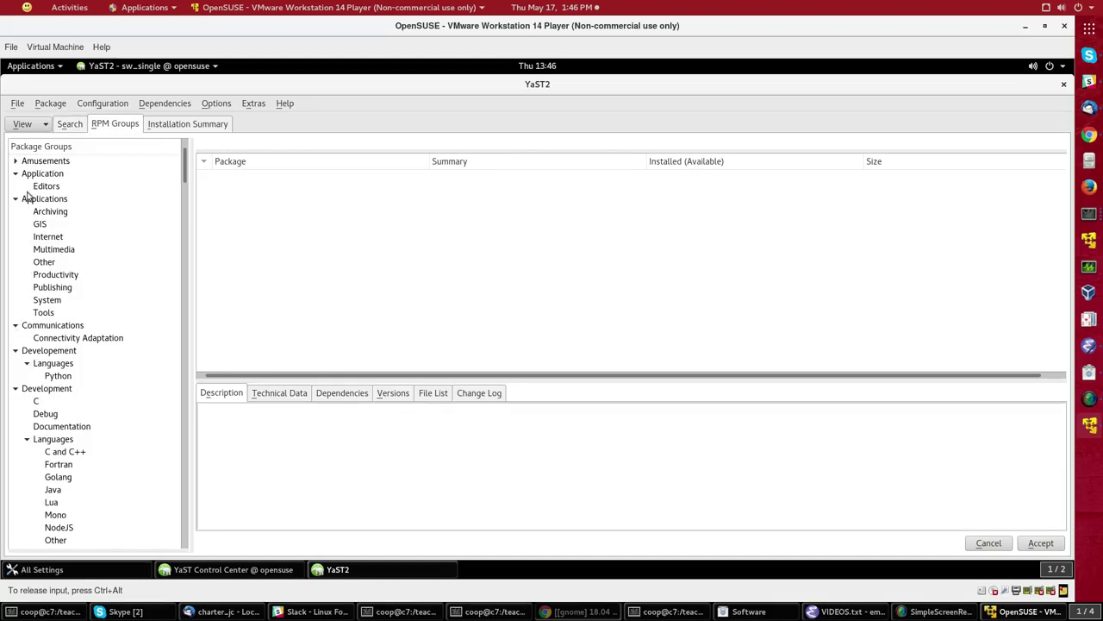
scroll(107, 379, "down", 5)
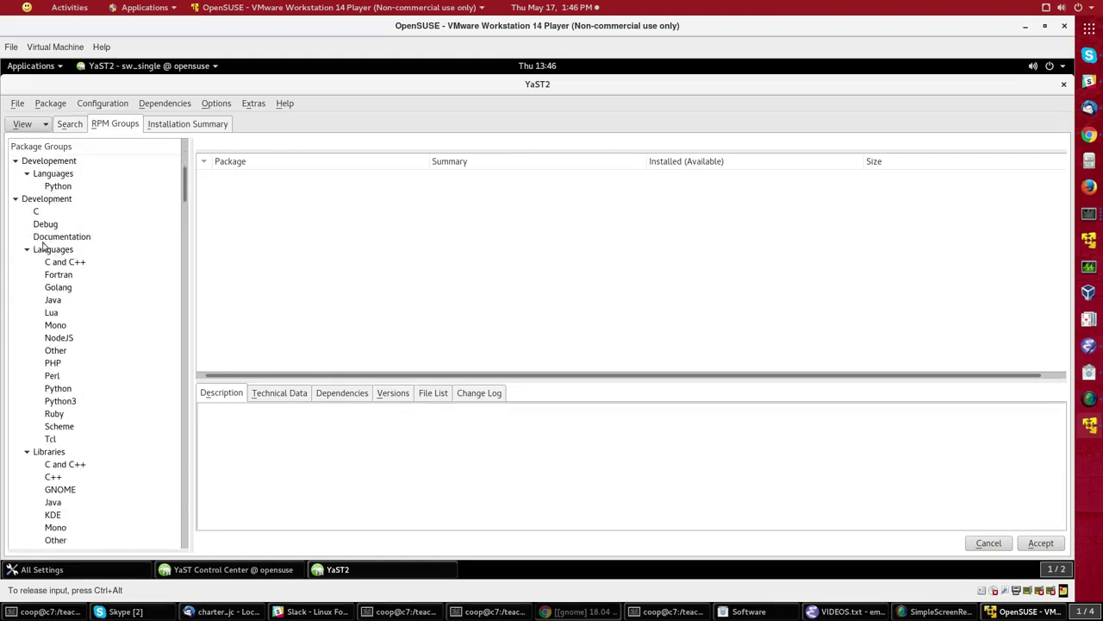
scroll(47, 258, "down", 3)
scroll(60, 293, "down", 8)
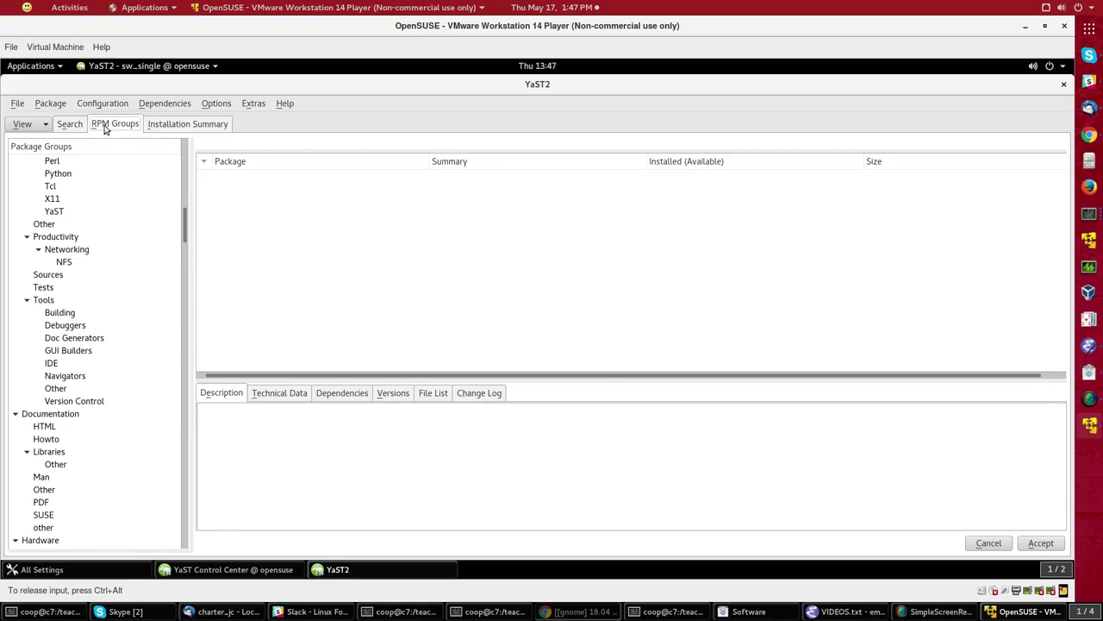
Step: Switch the view to Package Groups and show the Multimedia packages
left_click(44, 126)
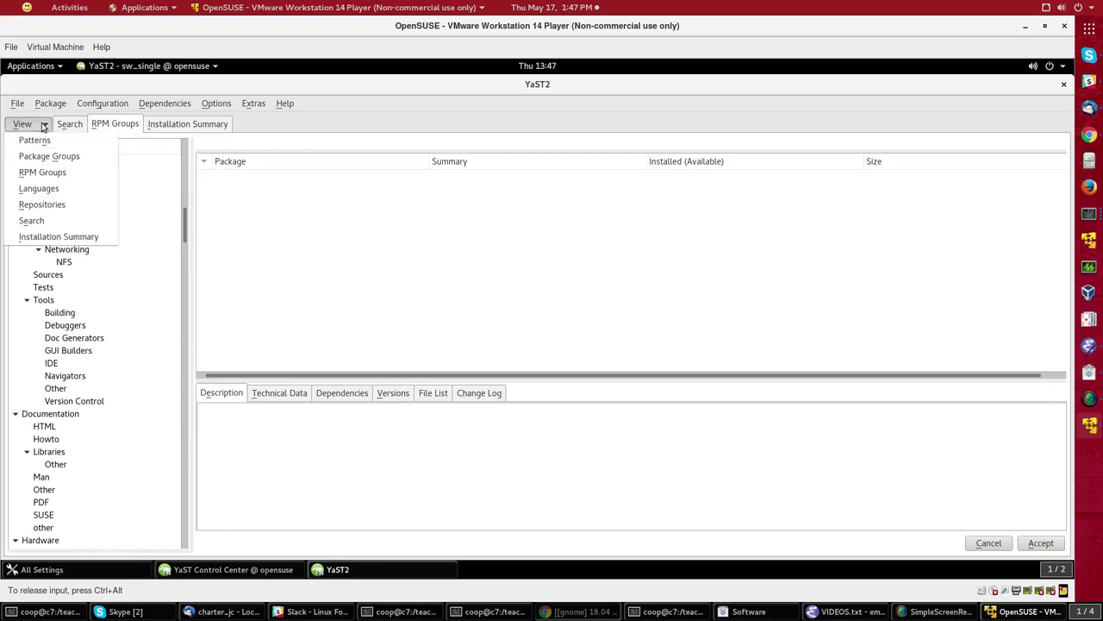
left_click(41, 159)
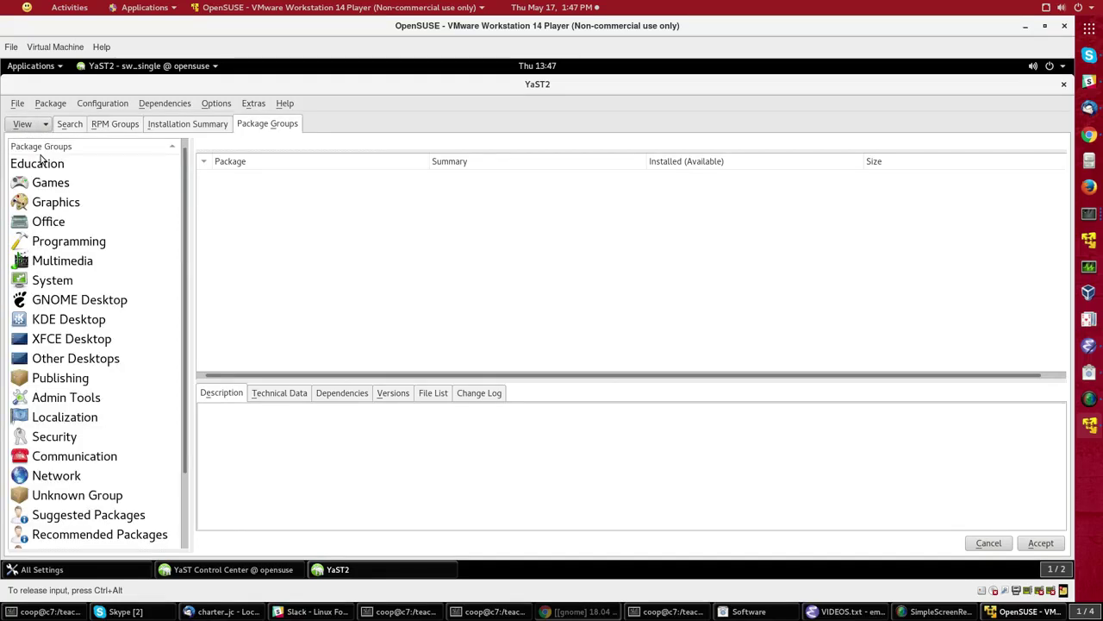
left_click(80, 264)
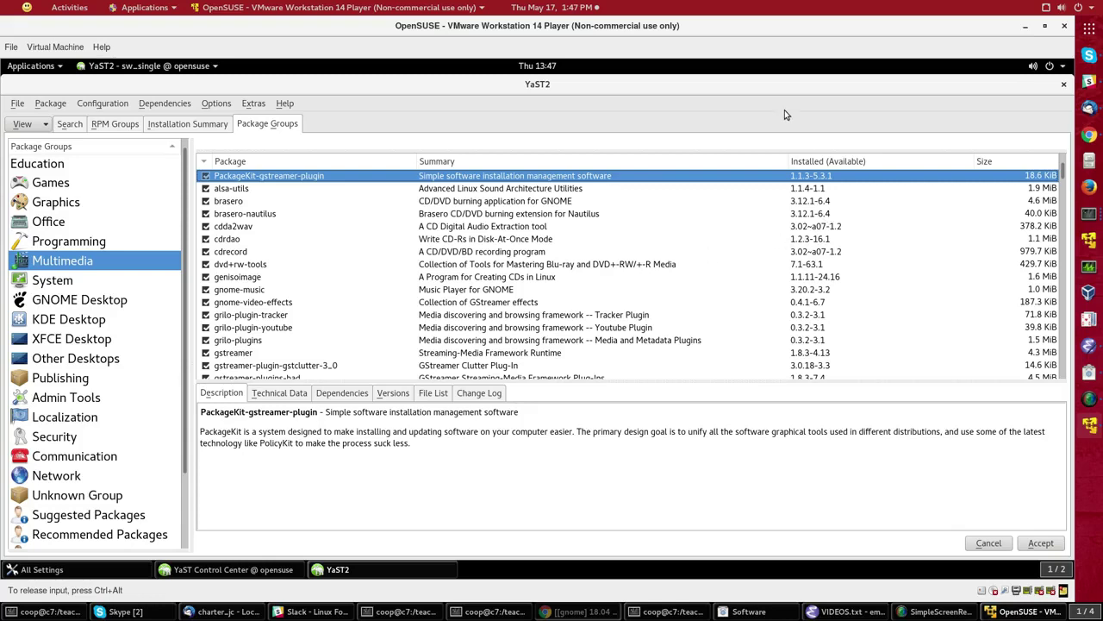
Step: Search for 'gnuplot', mark gnuplot-doc for installation, and apply the change
left_click(73, 126)
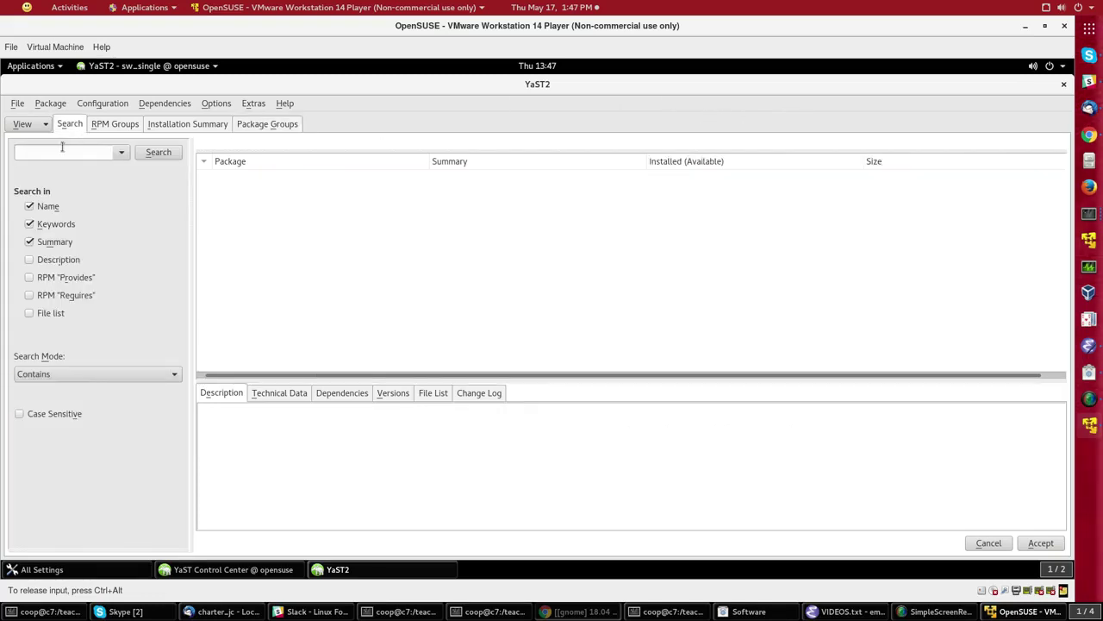
type("gnuplot")
key("Return")
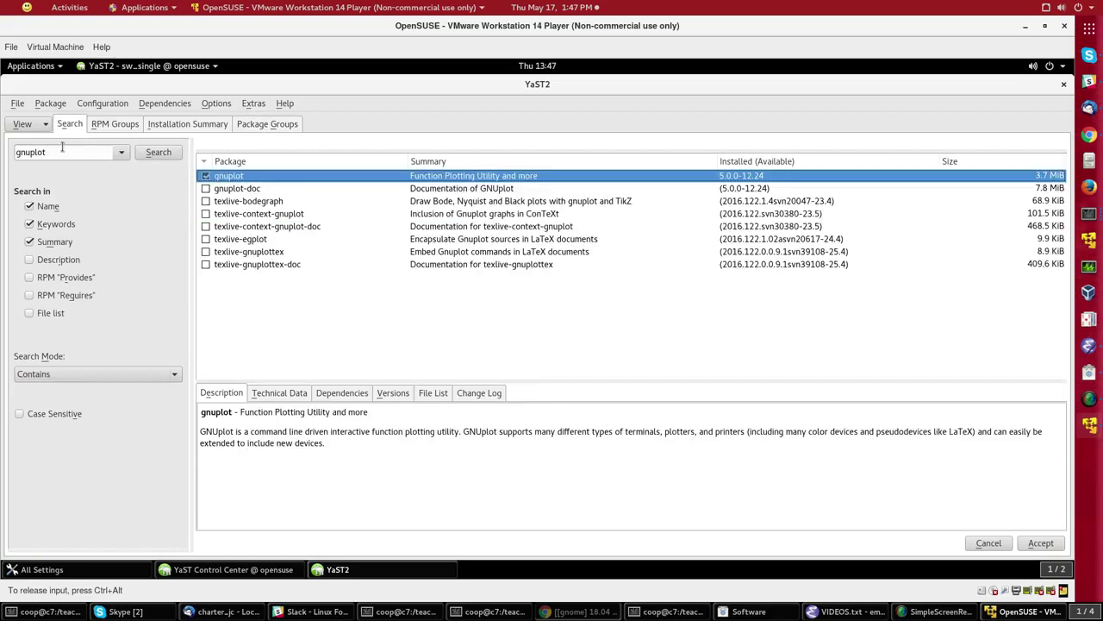
left_click(209, 190)
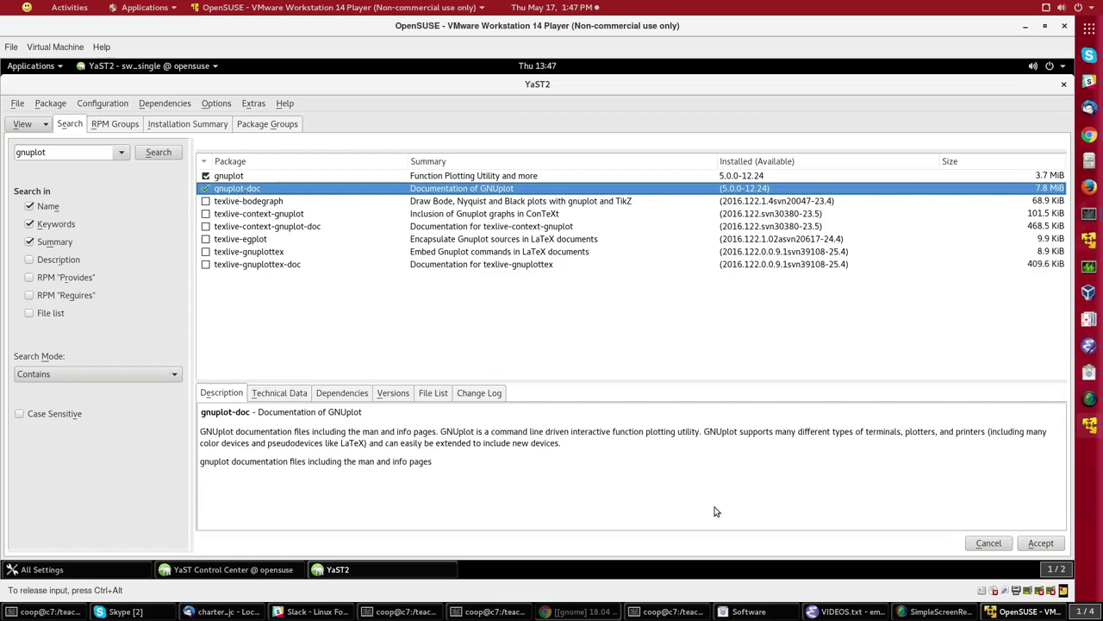
left_click(1046, 544)
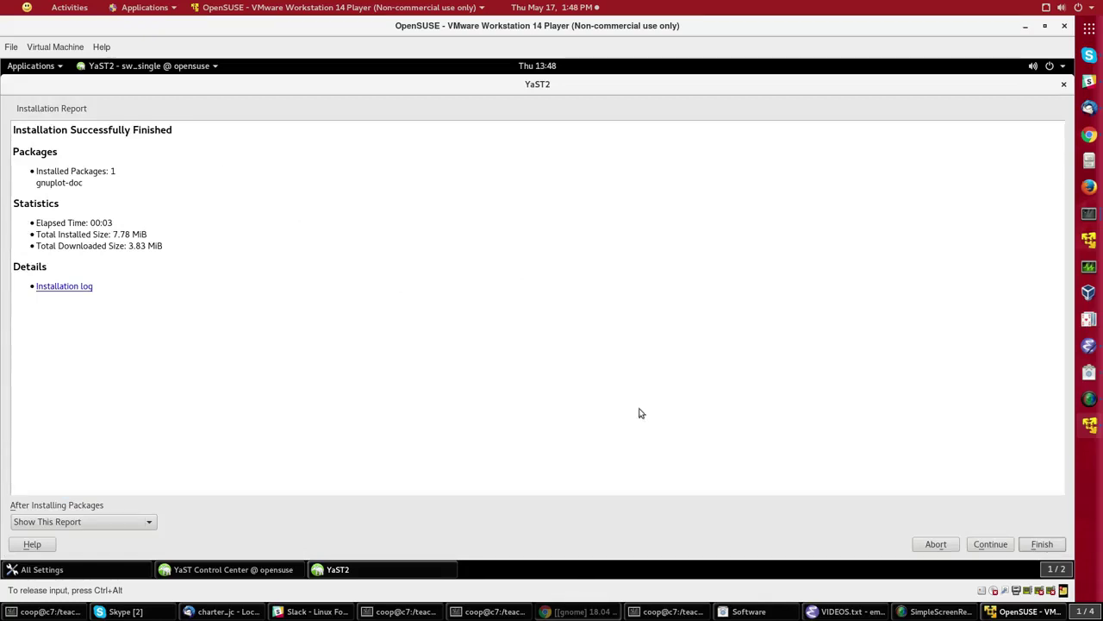
Step: Dismiss the Installation Report to return to an empty package search
left_click(991, 544)
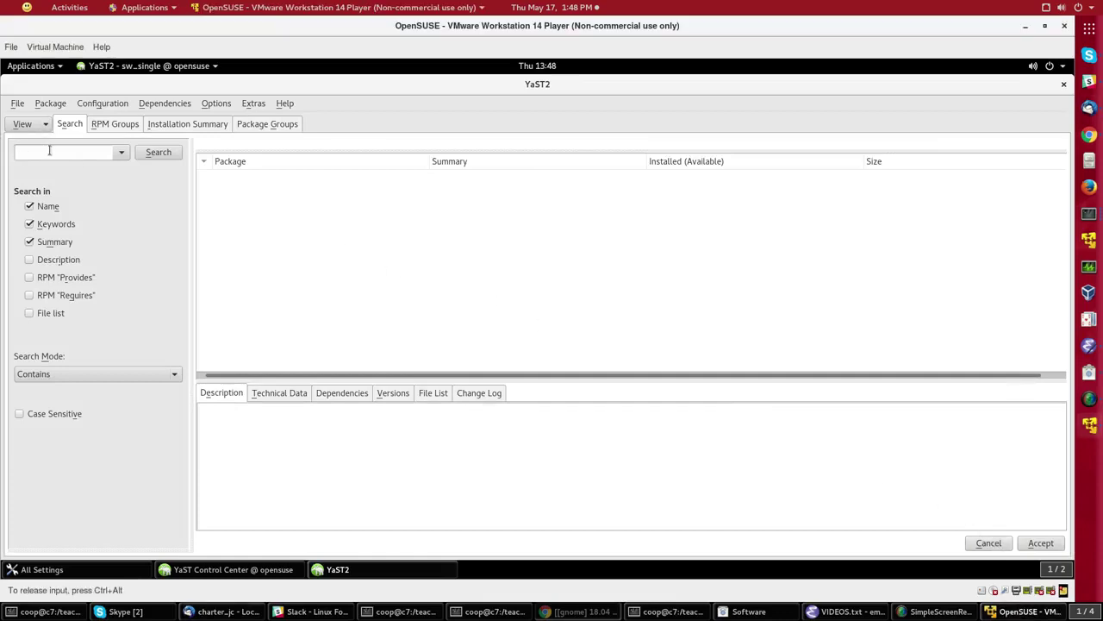
Step: Search 'gnuplot' again, mark installed gnuplot-doc for deletion, and apply the removal
type("gnuplot")
key("Return")
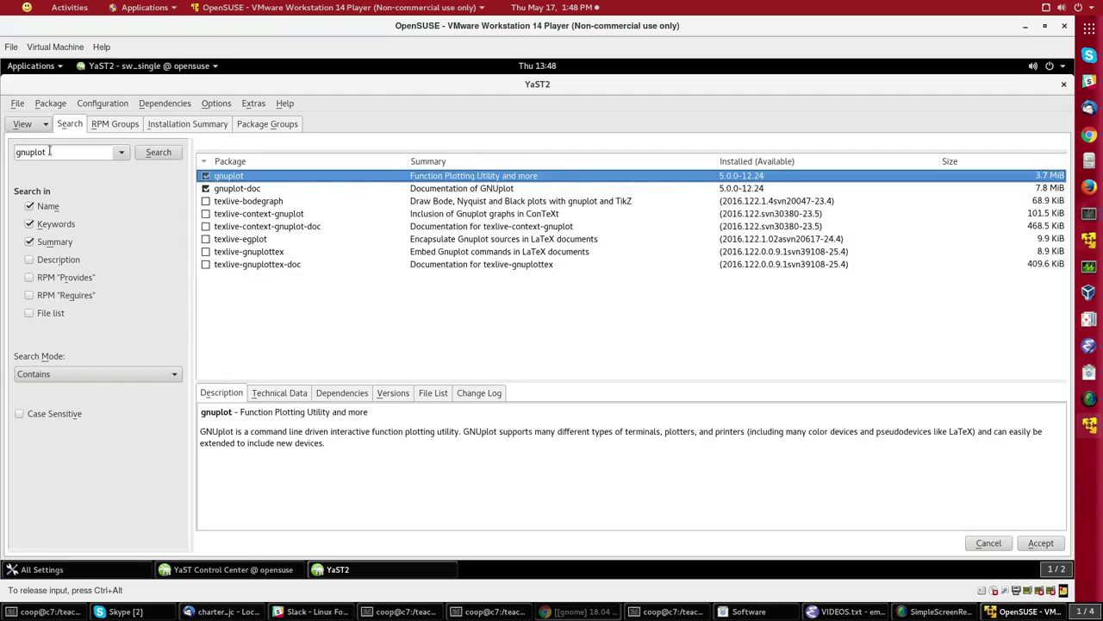
left_click(205, 189)
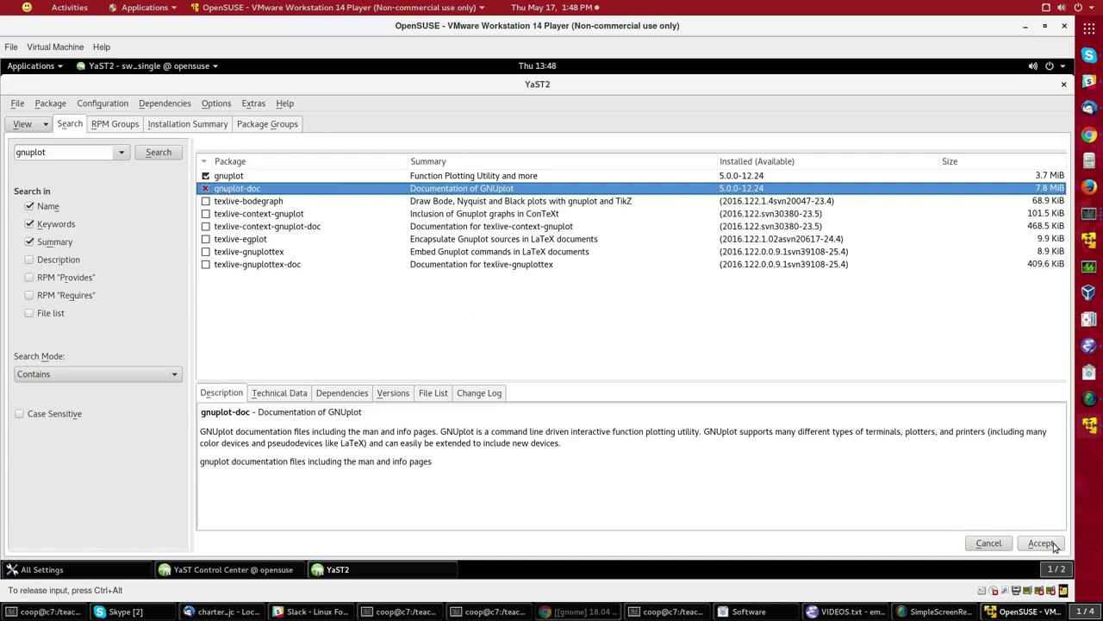
left_click(1054, 545)
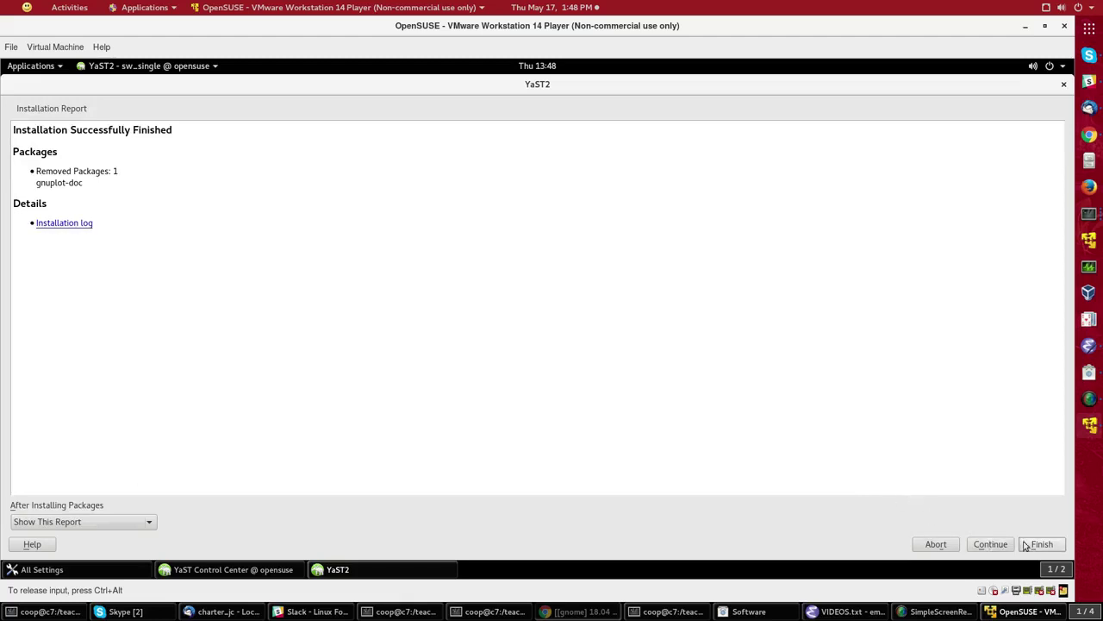
Step: Dismiss the removal report and close the Software Management window
left_click(1007, 546)
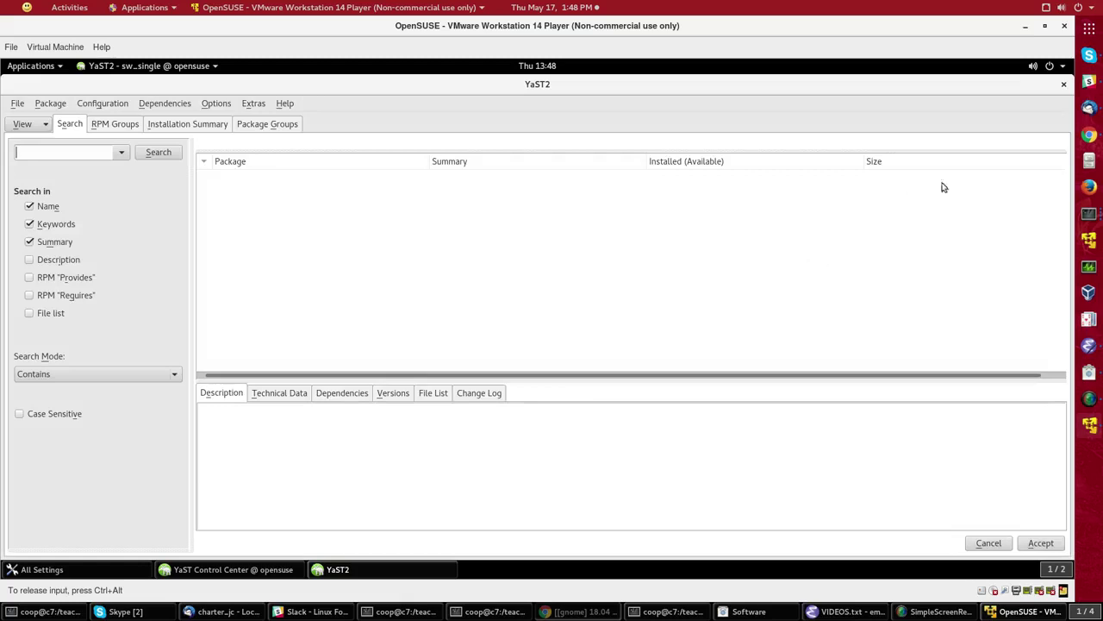
left_click(1065, 87)
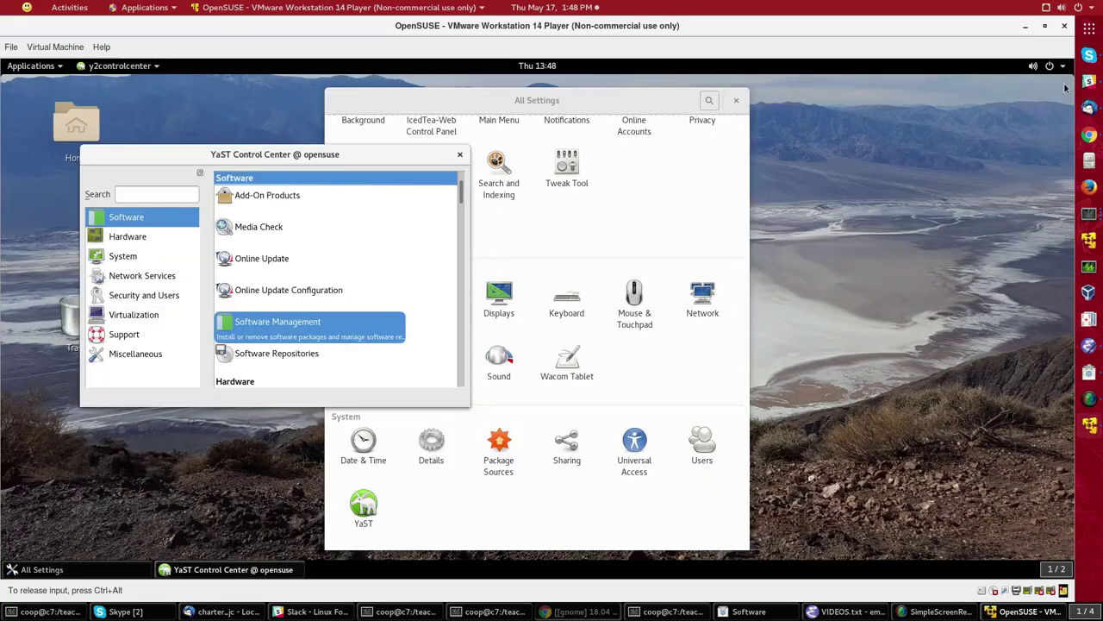